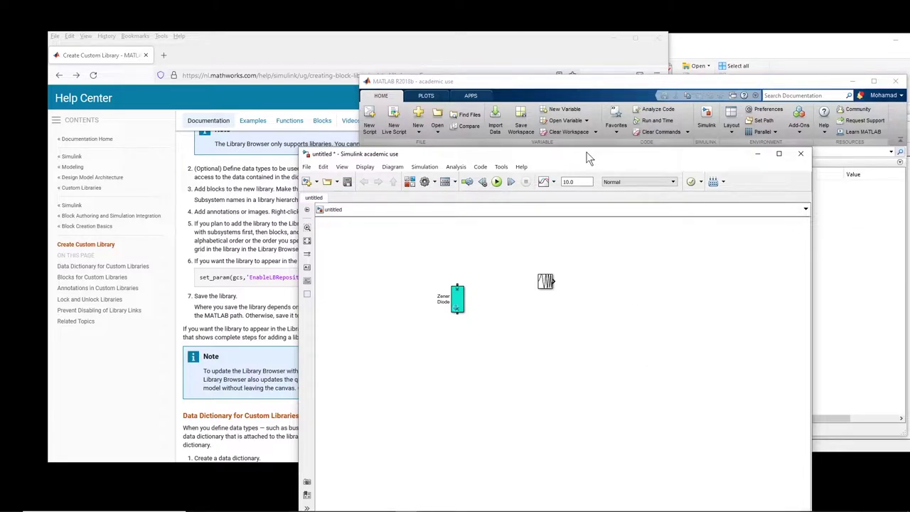
Drag the untitled Simulink model window with the Zener Diode block down, out of the way
drag(589, 158, 655, 407)
click(548, 198)
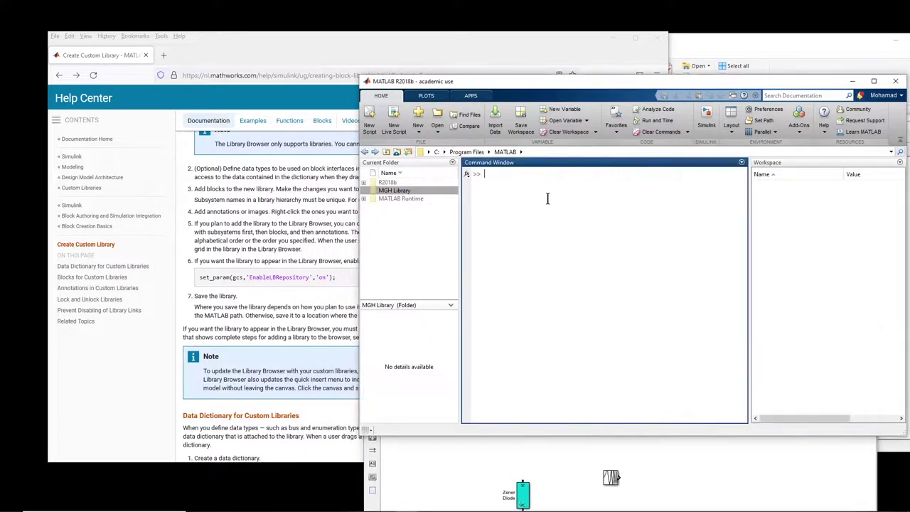
mouse_move(403, 194)
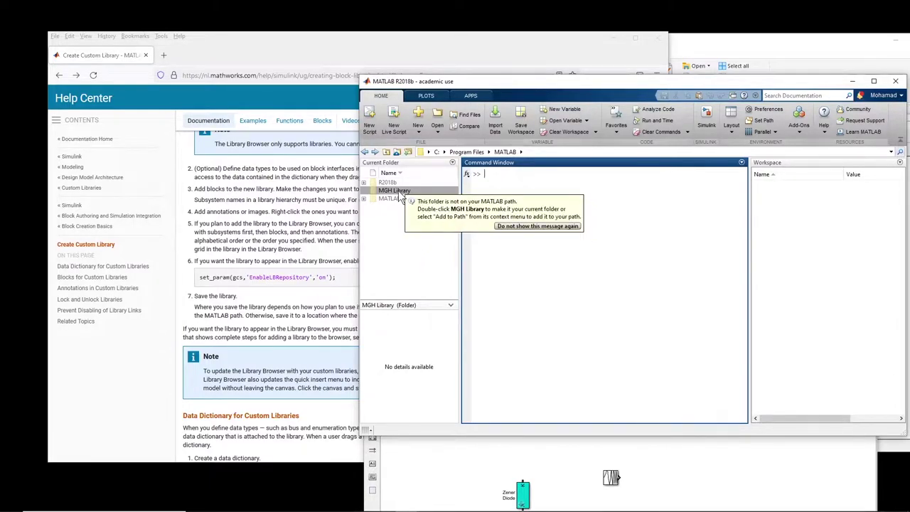
Add the MGH Library folder and its subfolders to the MATLAB path
right_click(403, 197)
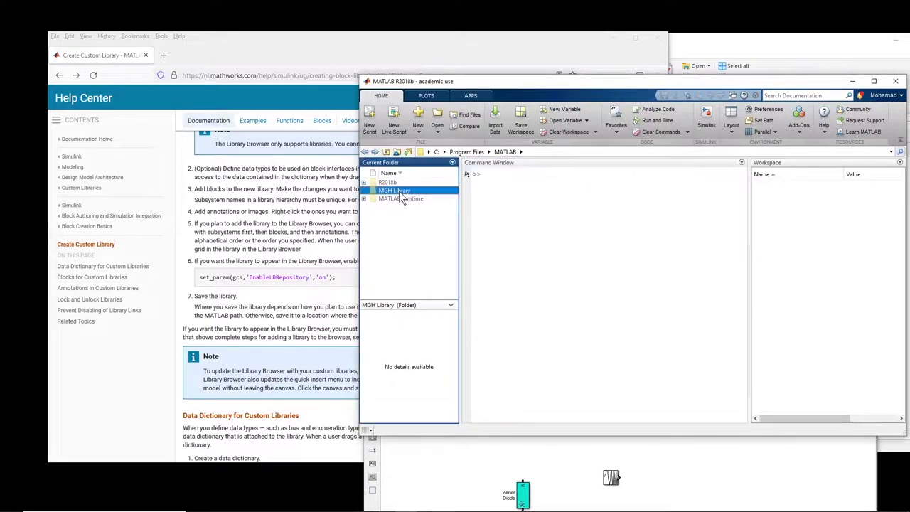
mouse_move(448, 334)
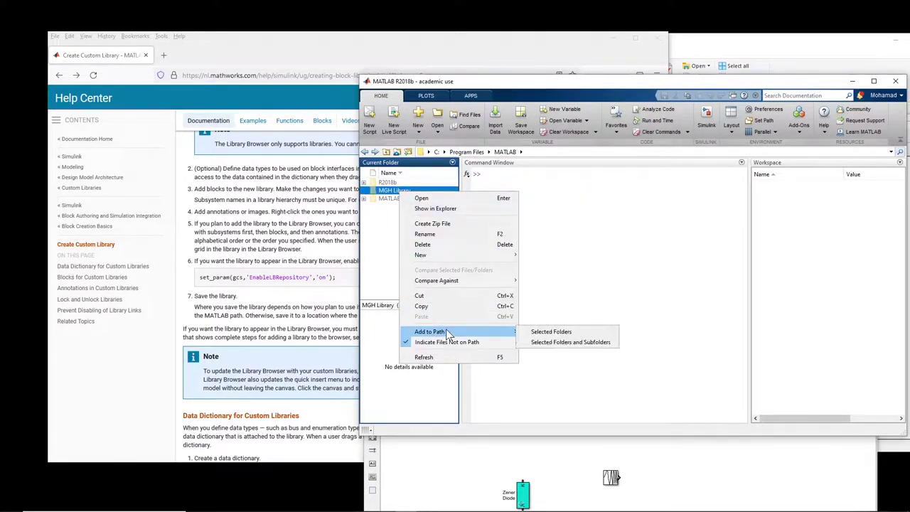
click(570, 342)
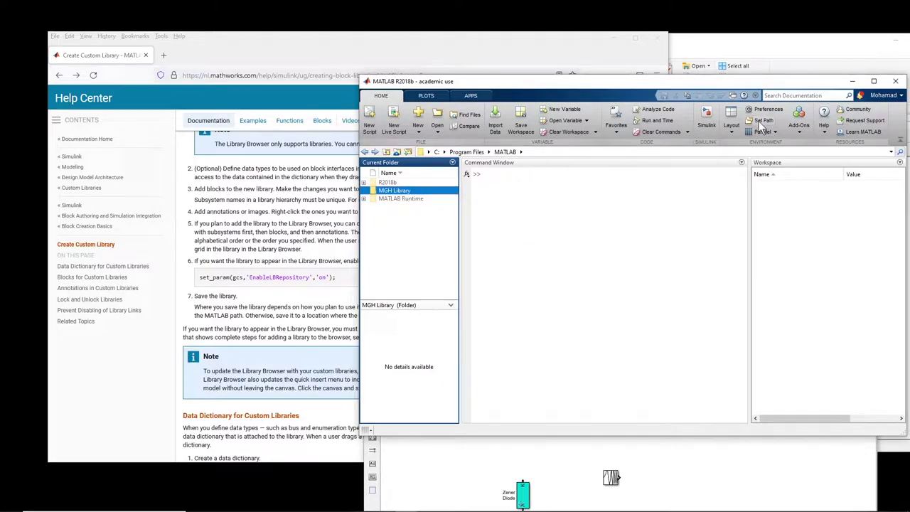
Save the updated search path permanently in Set Path, then return to the help page
click(761, 123)
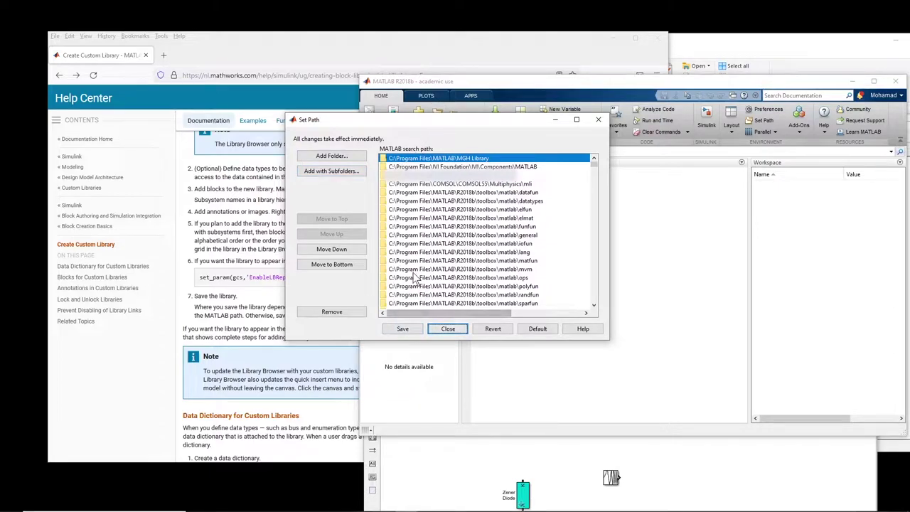
click(403, 330)
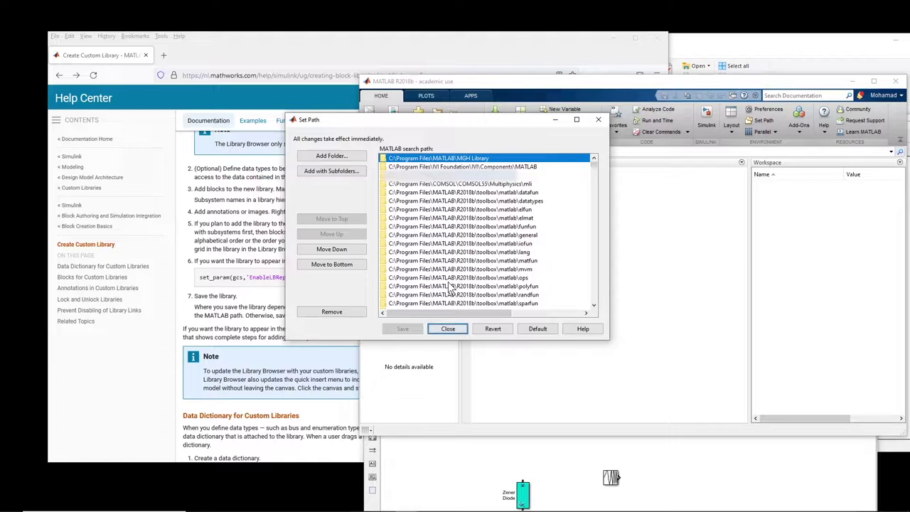
click(448, 328)
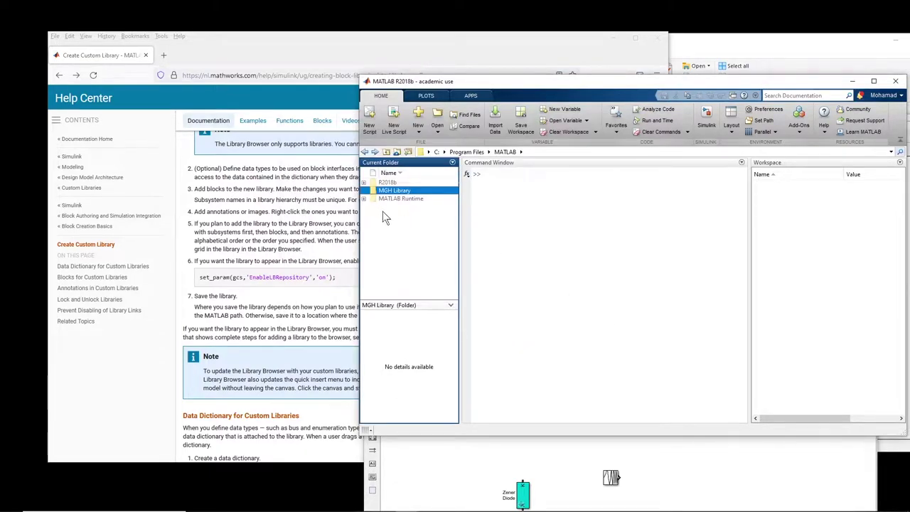
click(313, 214)
From the Create Custom Library page, open 'Add Libraries to the Library Browser' in a new tab
scroll(317, 213, up, 3)
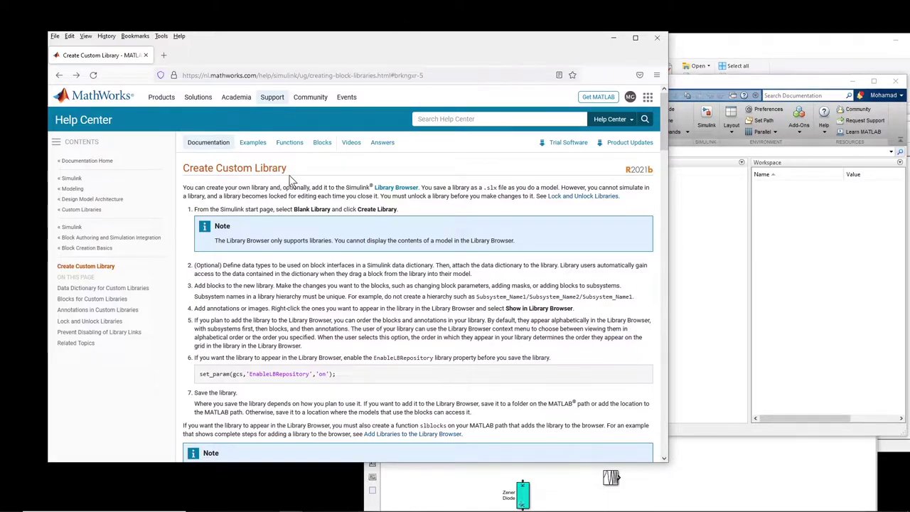
drag(183, 173, 287, 169)
click(364, 341)
scroll(344, 322, down, 3)
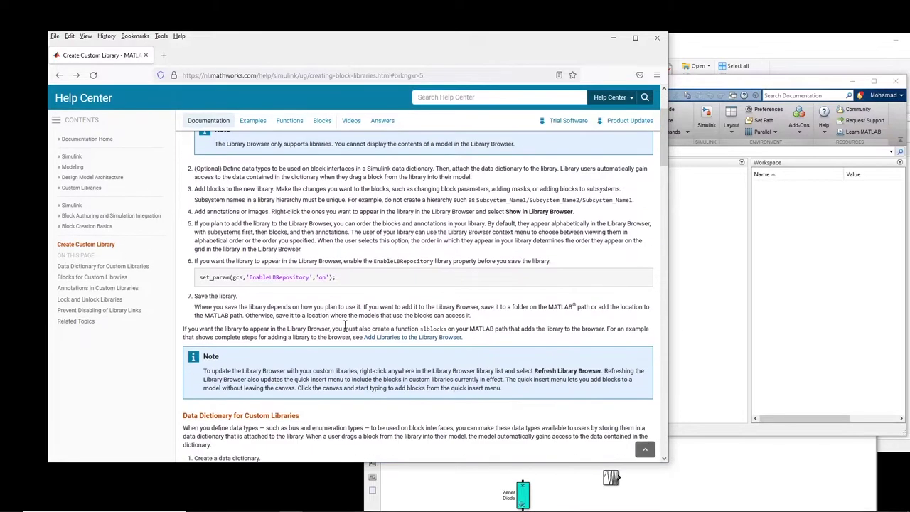
drag(349, 279, 202, 292)
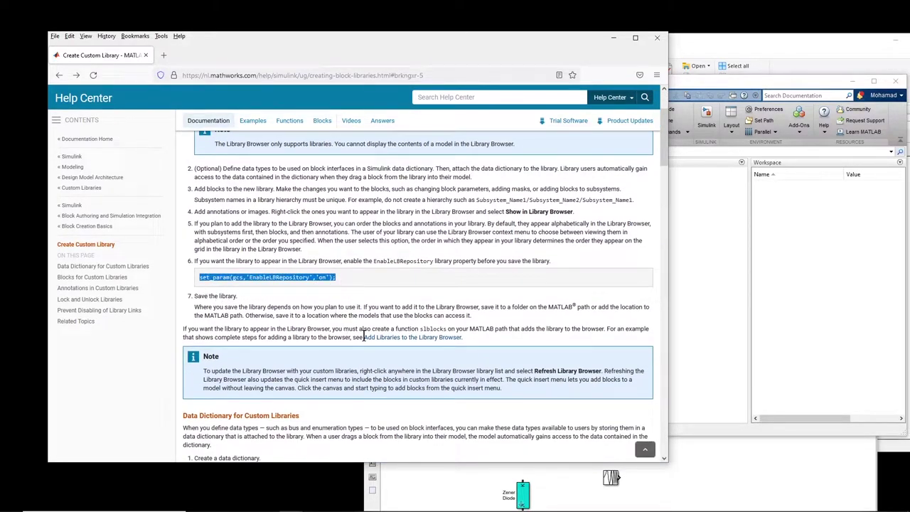
click(363, 337)
right_click(379, 343)
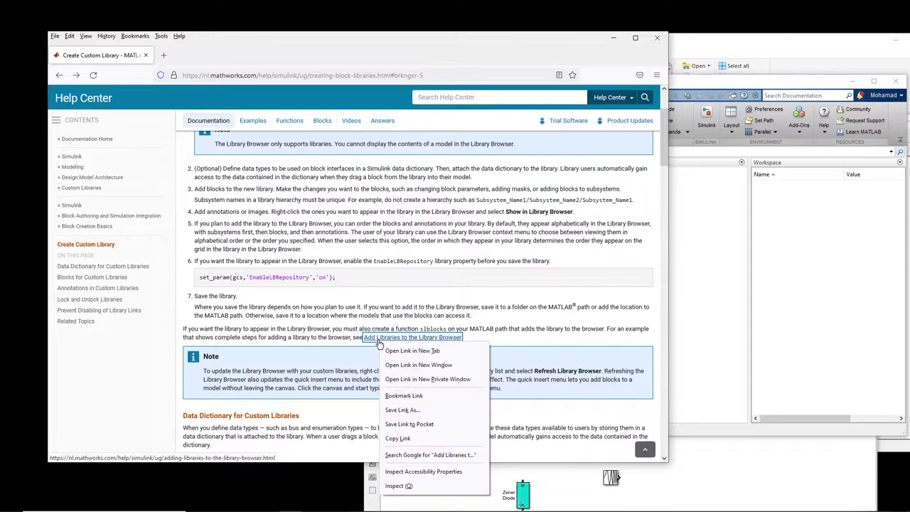
click(411, 351)
Copy the slblocks function code block from the Add Libraries page
click(223, 56)
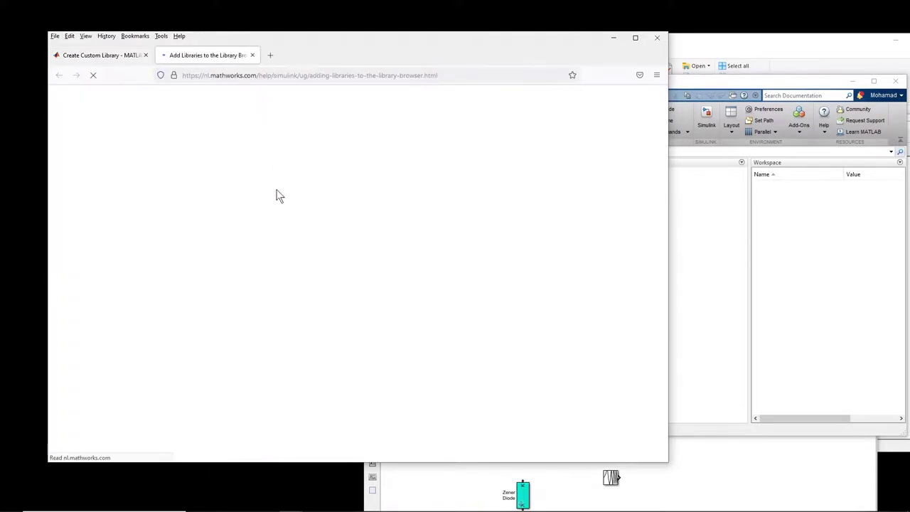
scroll(292, 271, down, 5)
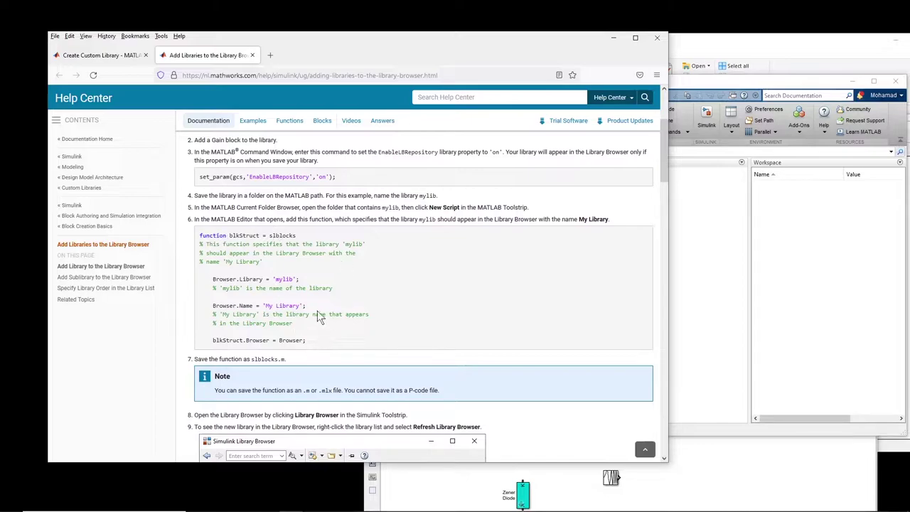
drag(313, 343, 199, 236)
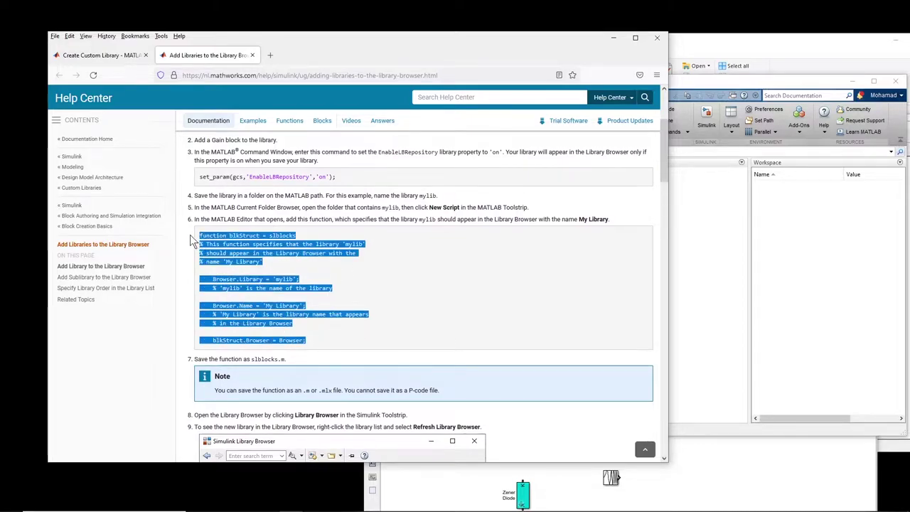
right_click(259, 246)
click(281, 257)
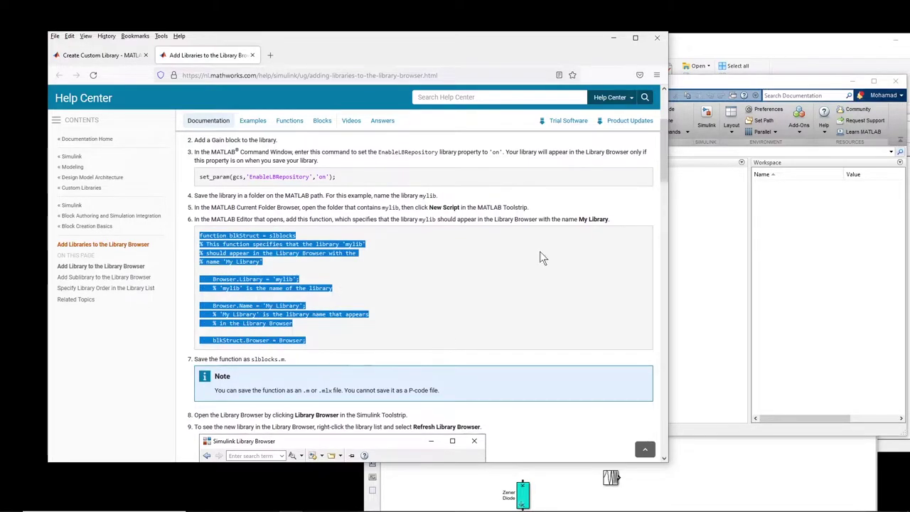
key(alt+Tab)
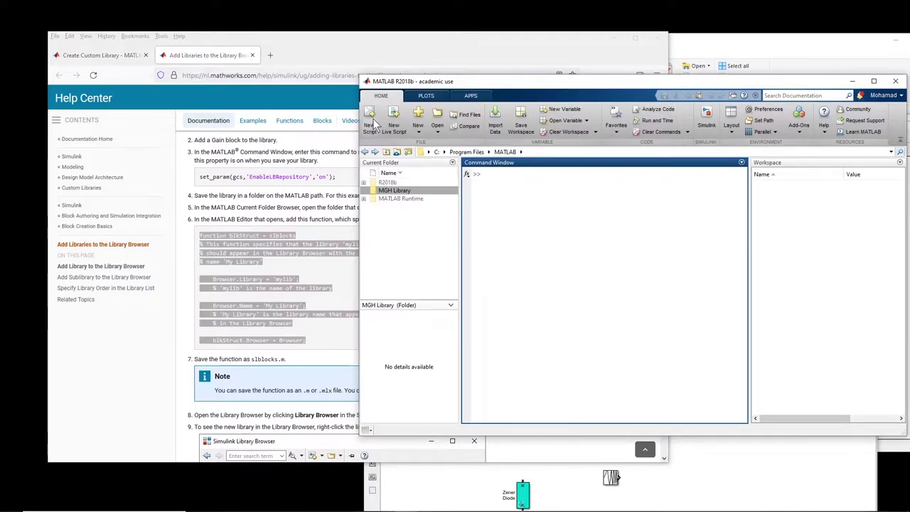
Paste the copied slblocks function into a new blank script
click(371, 126)
right_click(364, 321)
click(387, 371)
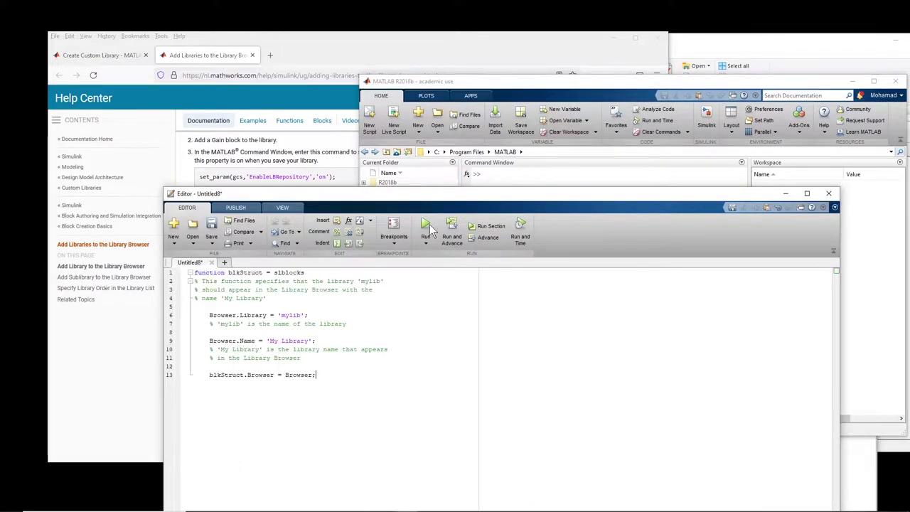
drag(458, 206, 582, 125)
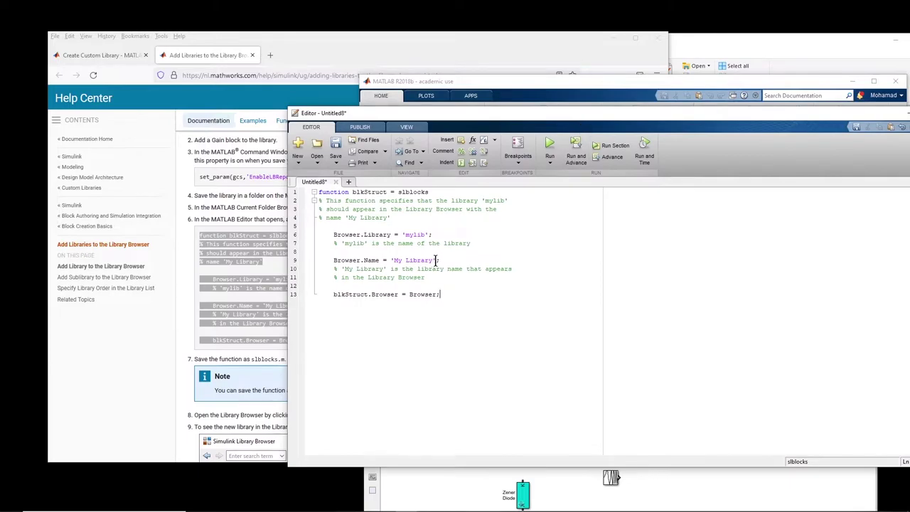
Replace 'mylib' on line 6 with the MGH library name and save the script
drag(433, 260, 391, 264)
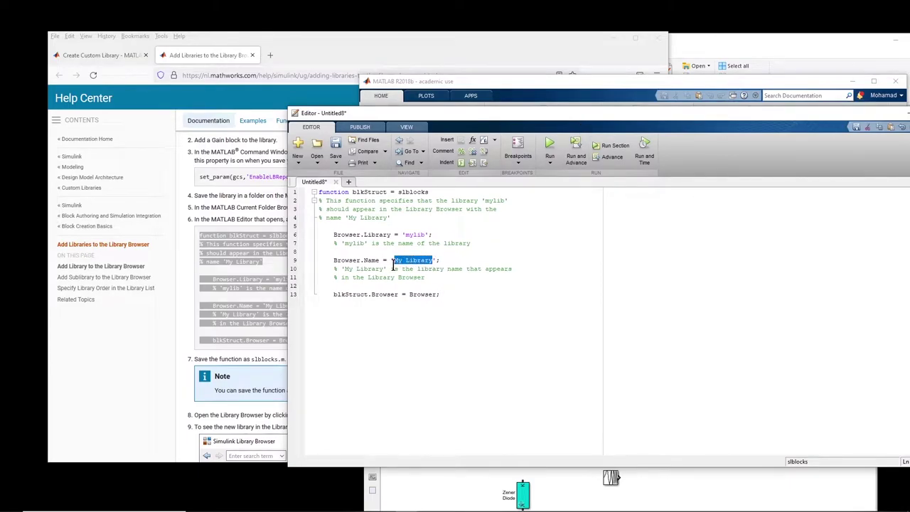
click(427, 235)
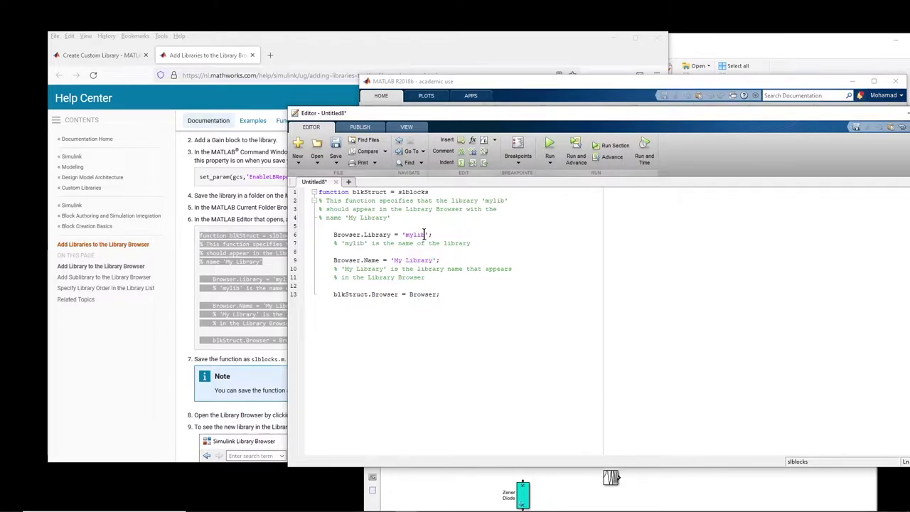
drag(424, 235, 406, 236)
text(SGH)
click(335, 146)
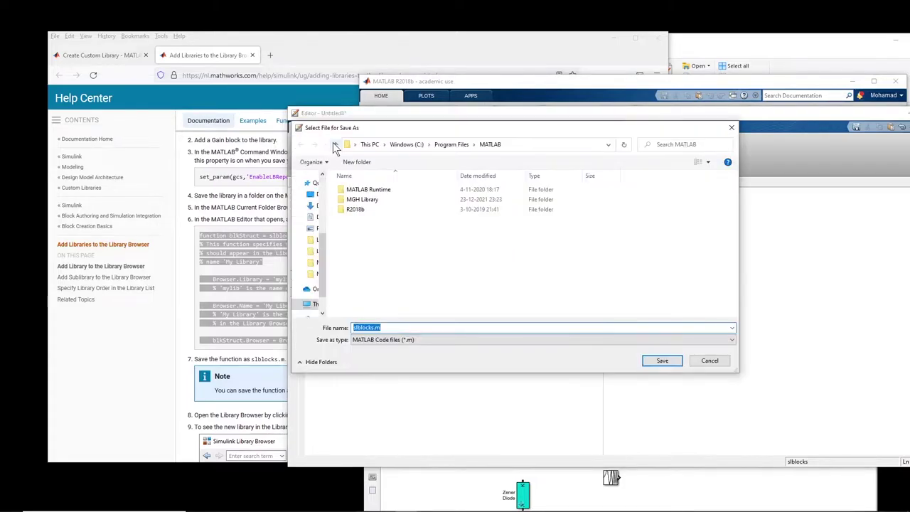
Save the script as slblocks.m in the MGH Library folder, then close the editor
double_click(363, 199)
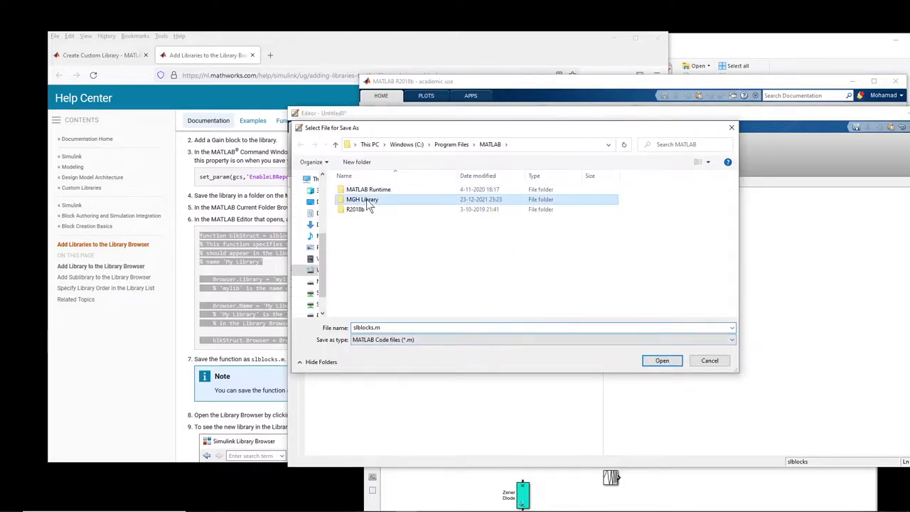
click(662, 360)
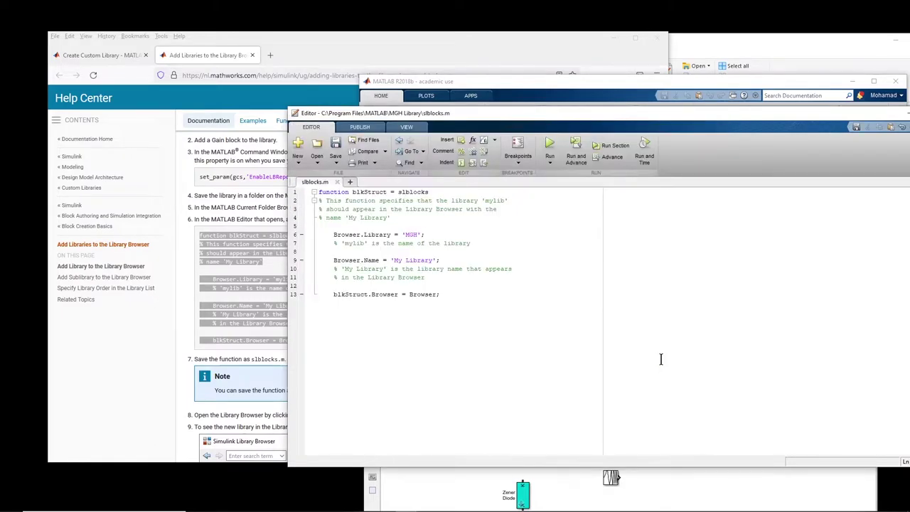
drag(846, 122, 697, 177)
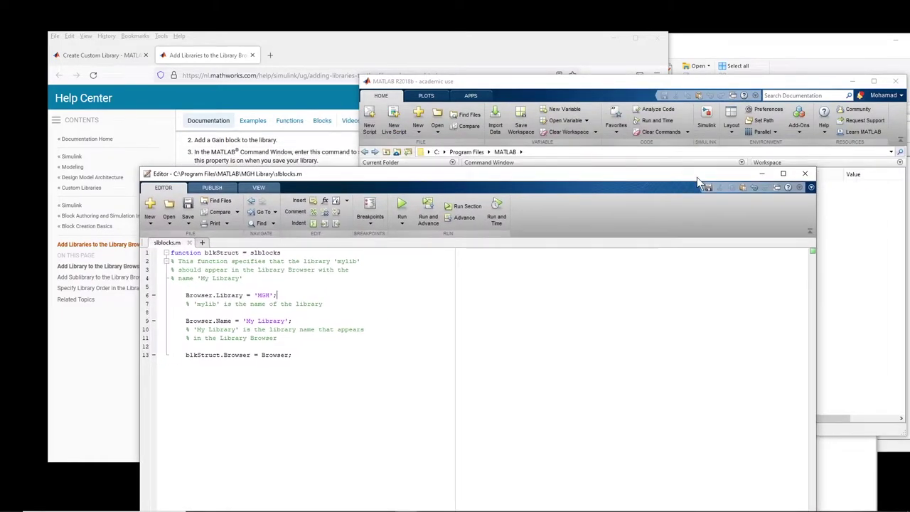
click(761, 184)
From the untitled model's File menu, create a new library, untitled1, from the Blank Library template
click(728, 474)
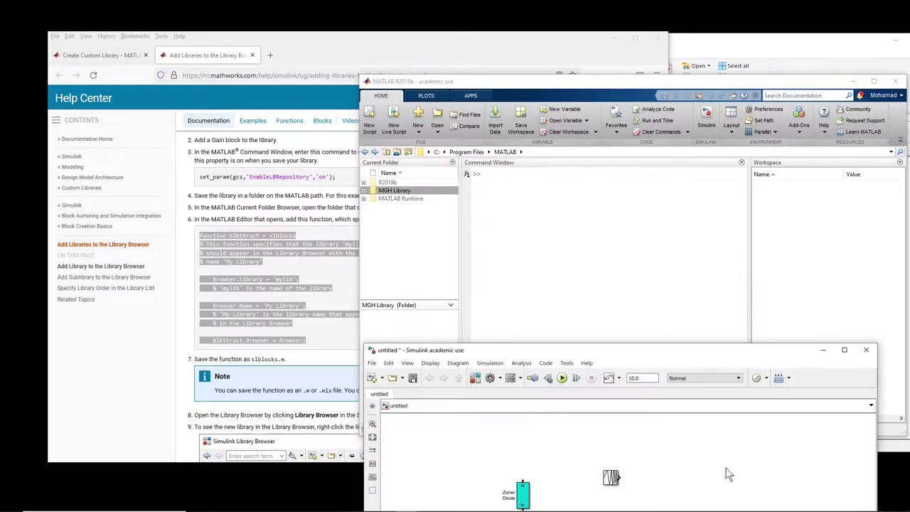
drag(649, 359, 560, 126)
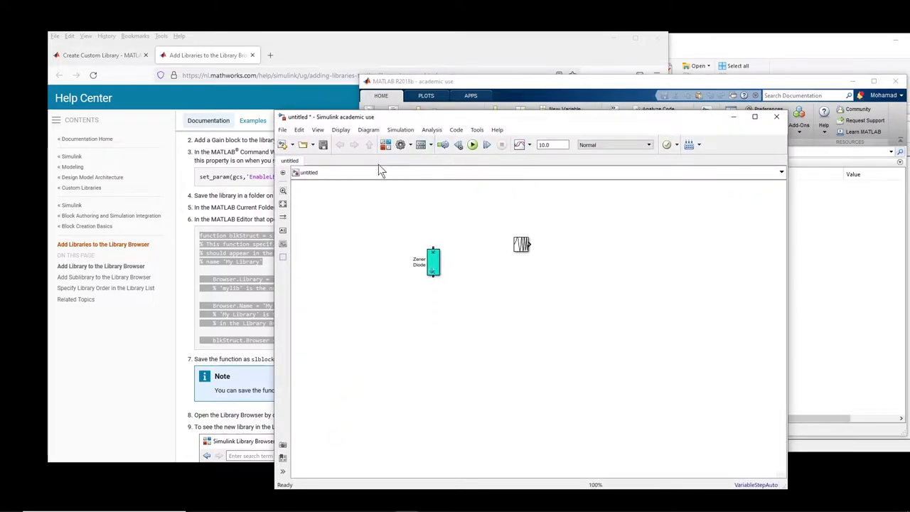
click(282, 130)
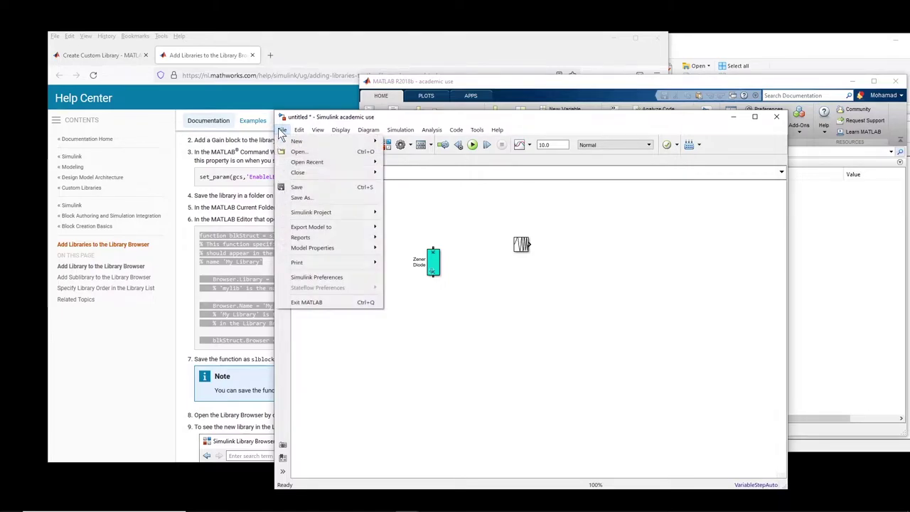
mouse_move(303, 142)
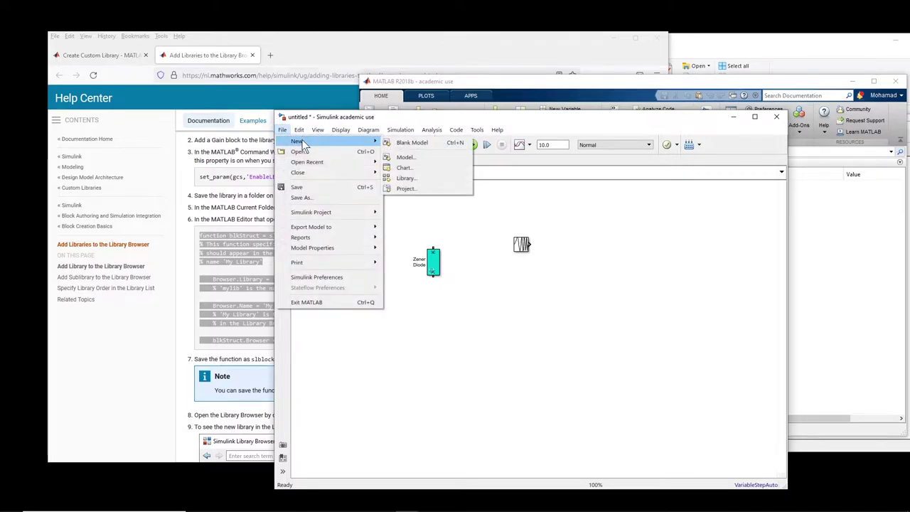
click(411, 178)
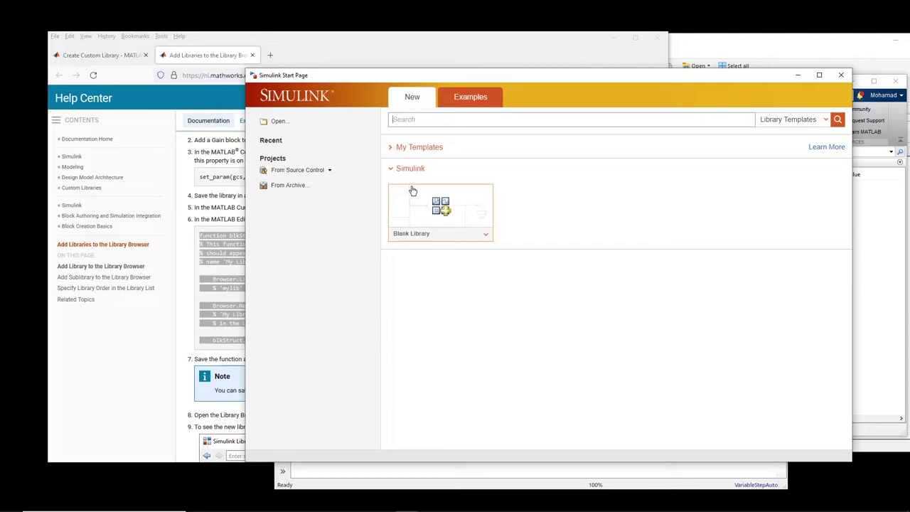
click(433, 220)
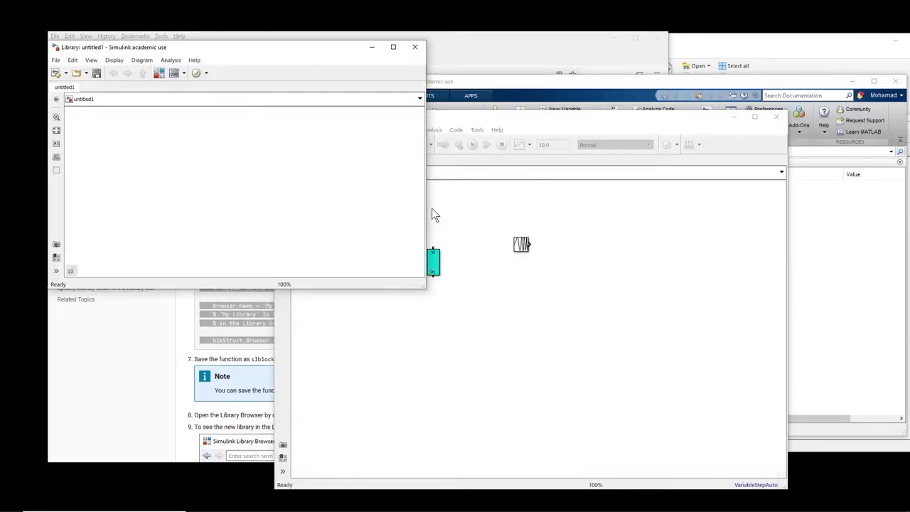
Copy the Zener Diode and Chirp Signal blocks from the untitled model and paste them into untitled1
drag(595, 85, 735, 89)
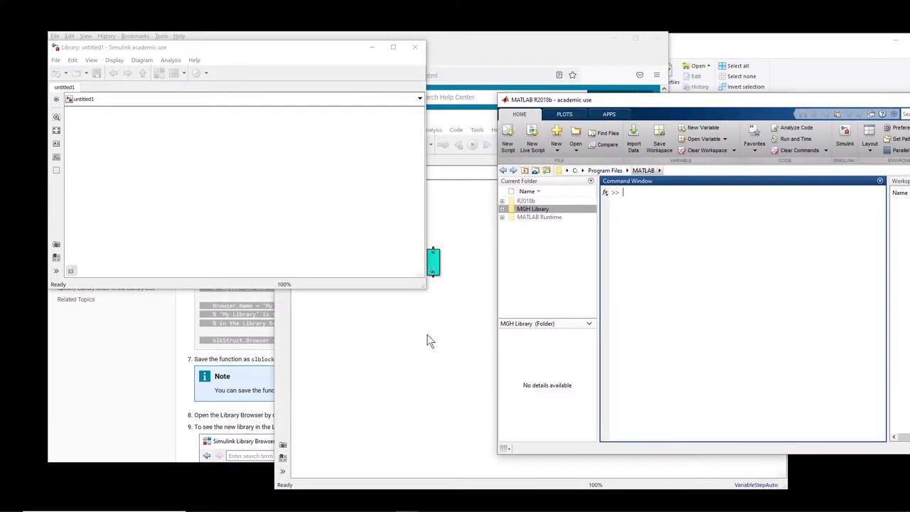
click(429, 339)
drag(596, 116, 755, 105)
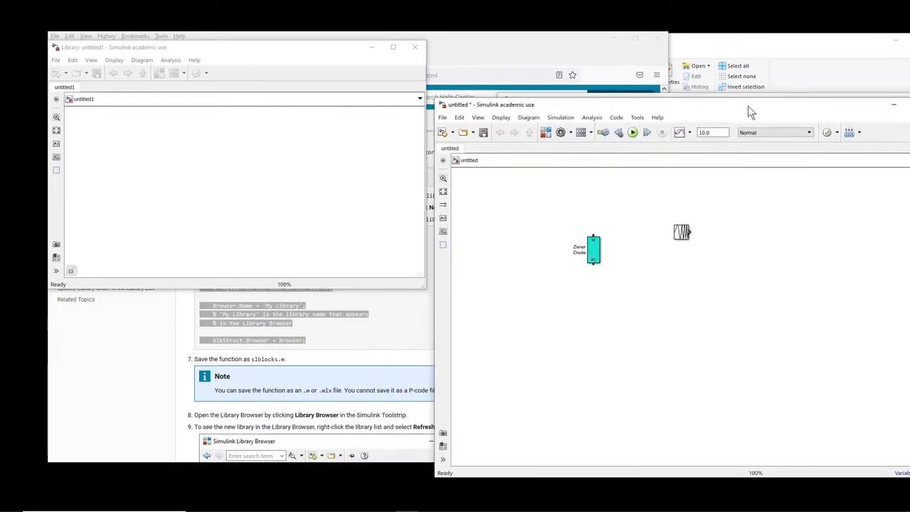
drag(743, 322, 558, 221)
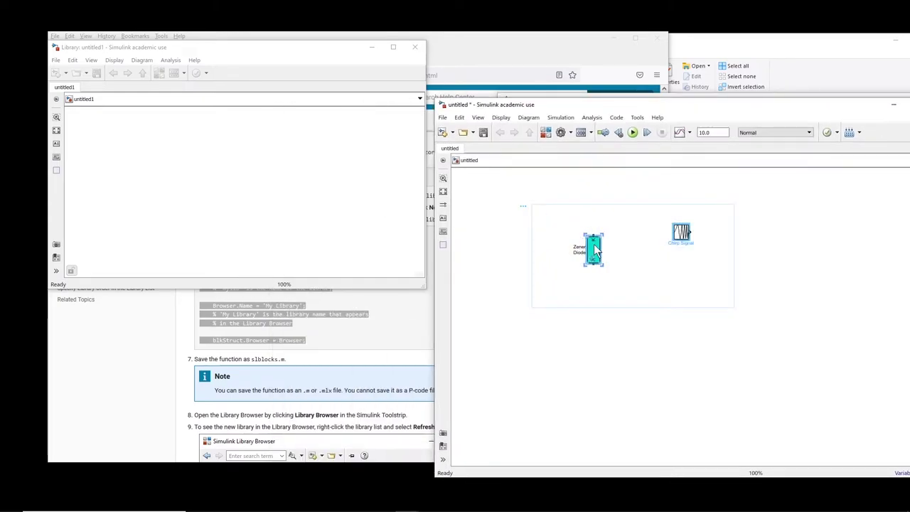
right_click(594, 244)
click(605, 260)
click(202, 194)
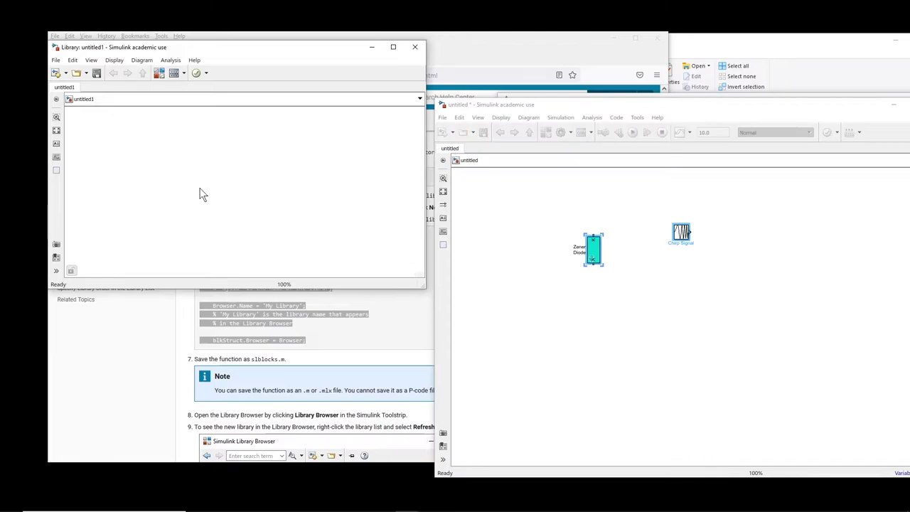
right_click(201, 194)
click(229, 232)
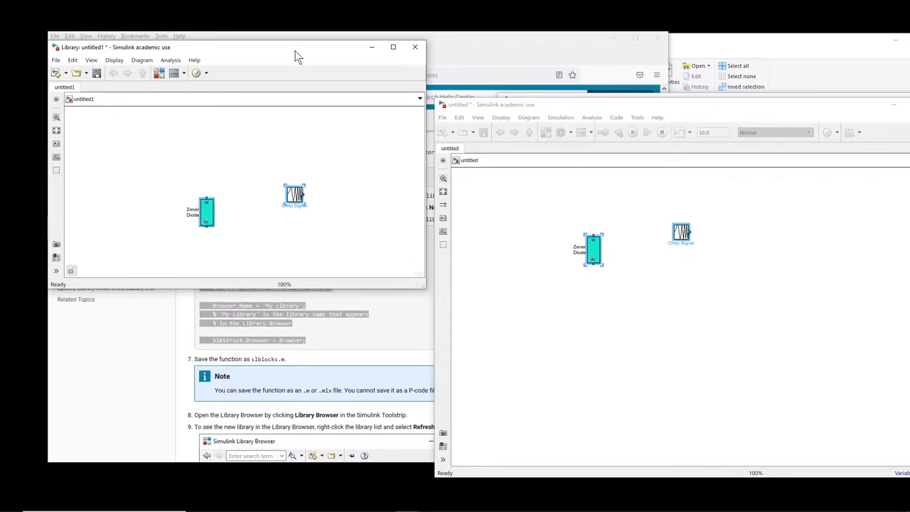
drag(297, 57, 515, 176)
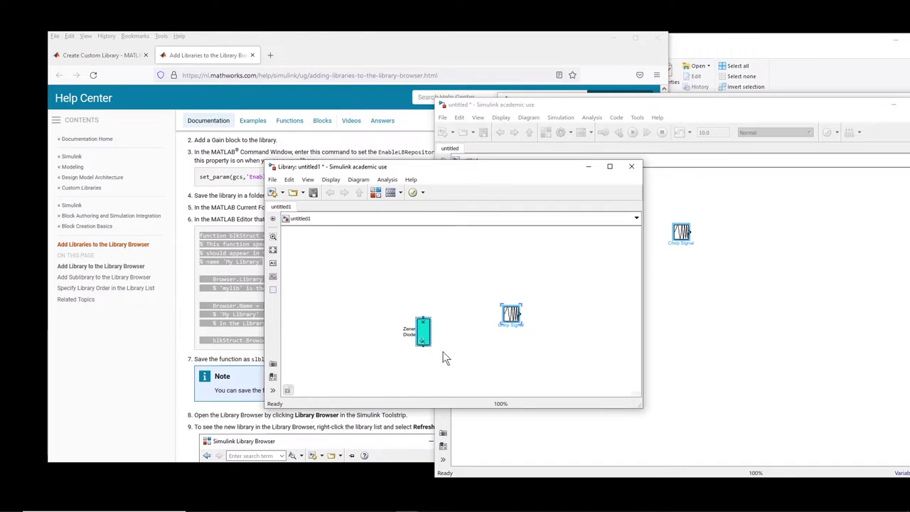
click(512, 349)
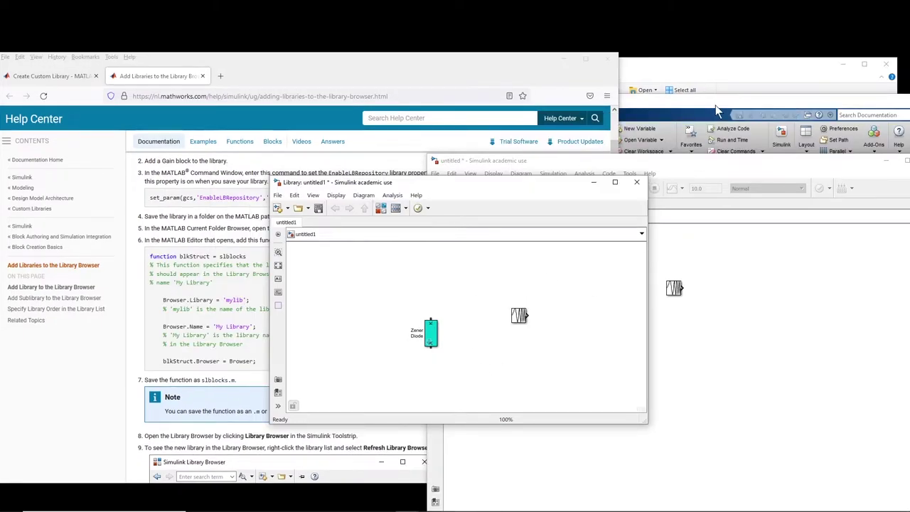
key(alt+Tab)
Run set_param(gcs,'EnableLBRepository','on') in the Command Window, copied from the help page
click(191, 211)
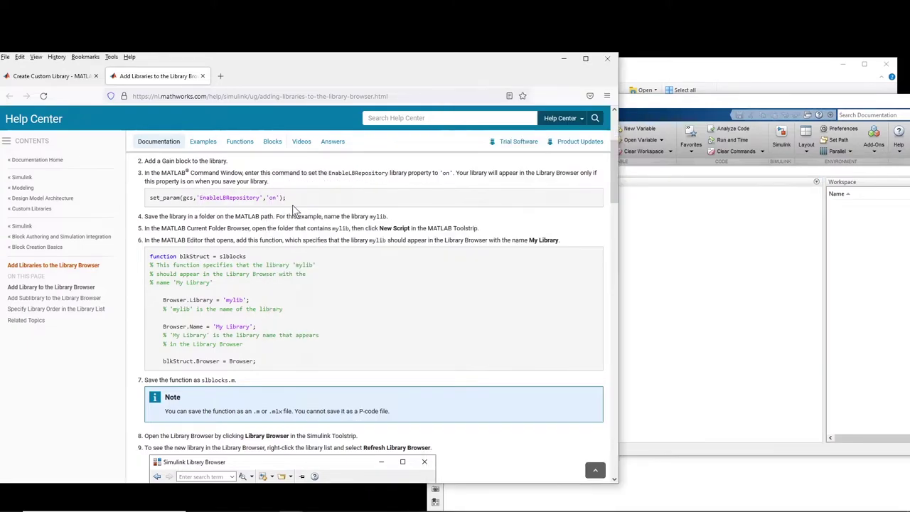
drag(313, 200, 149, 210)
key(ctrl+c)
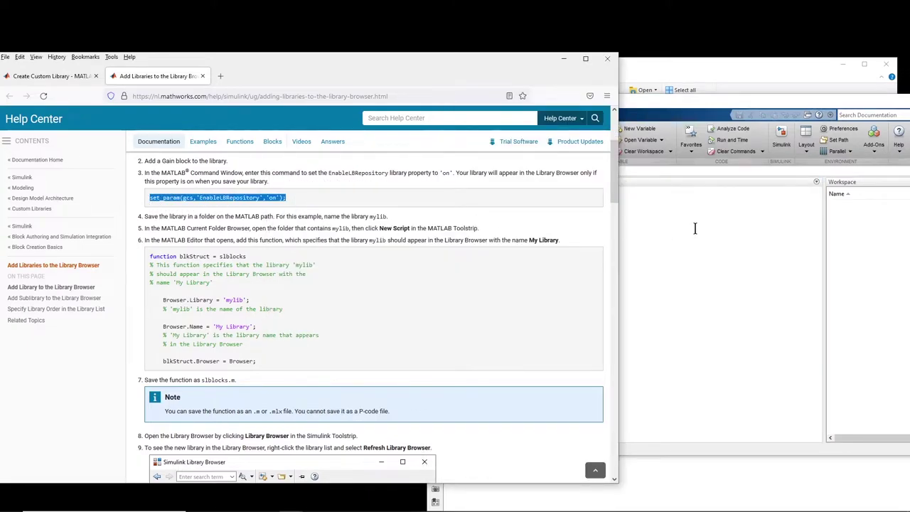
click(696, 228)
key(ctrl+v)
key(Return)
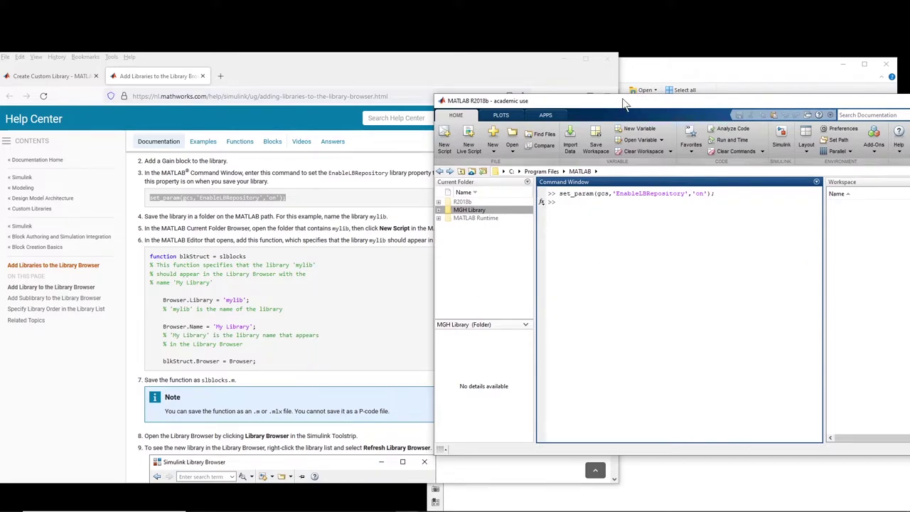
drag(633, 100, 741, 230)
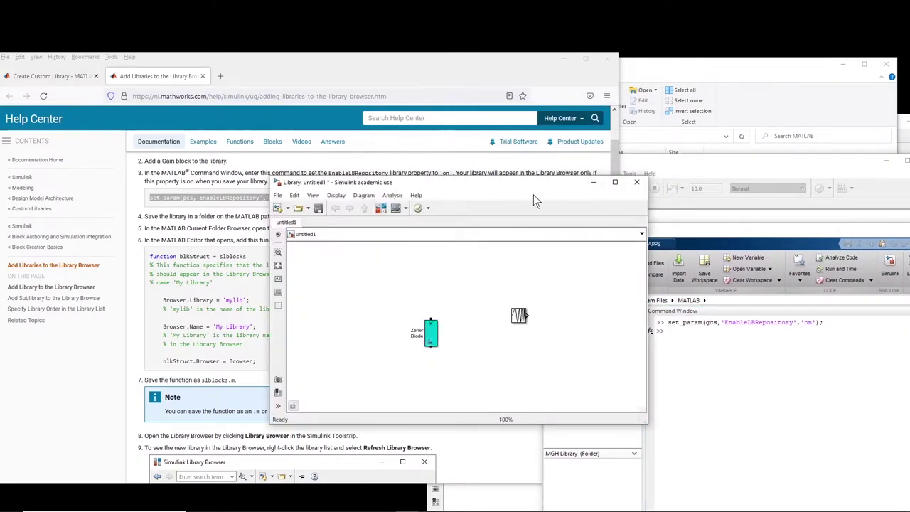
Save the untitled1 library under the name MGH.slx in the MGH Library folder
click(277, 196)
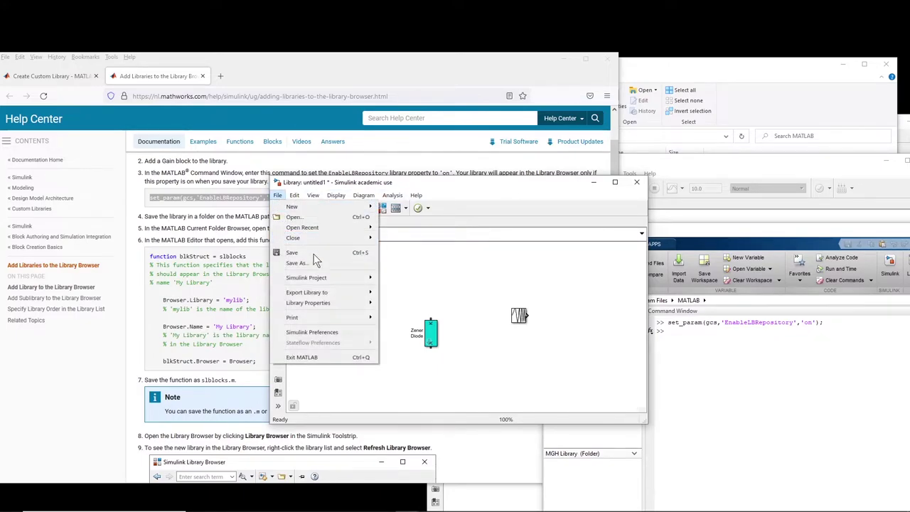
click(306, 263)
click(361, 273)
double_click(361, 273)
drag(358, 400, 323, 402)
text(MGH.slx)
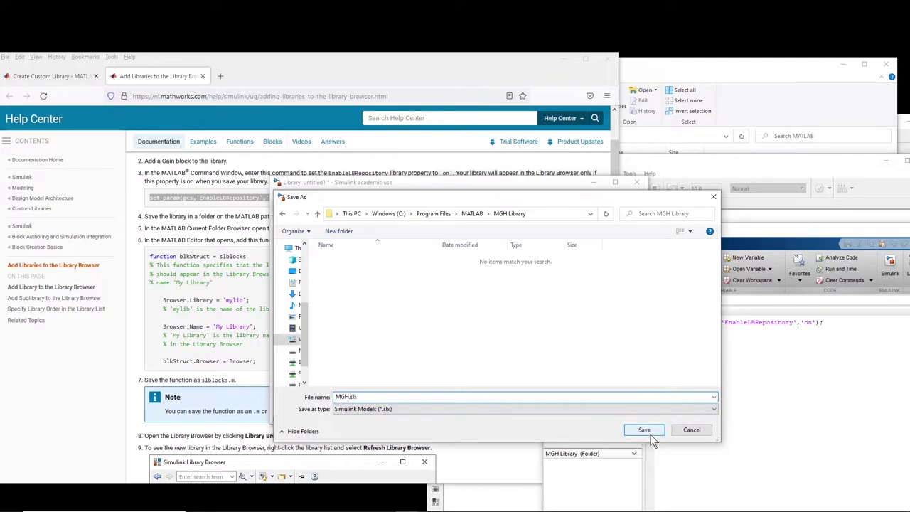
click(650, 431)
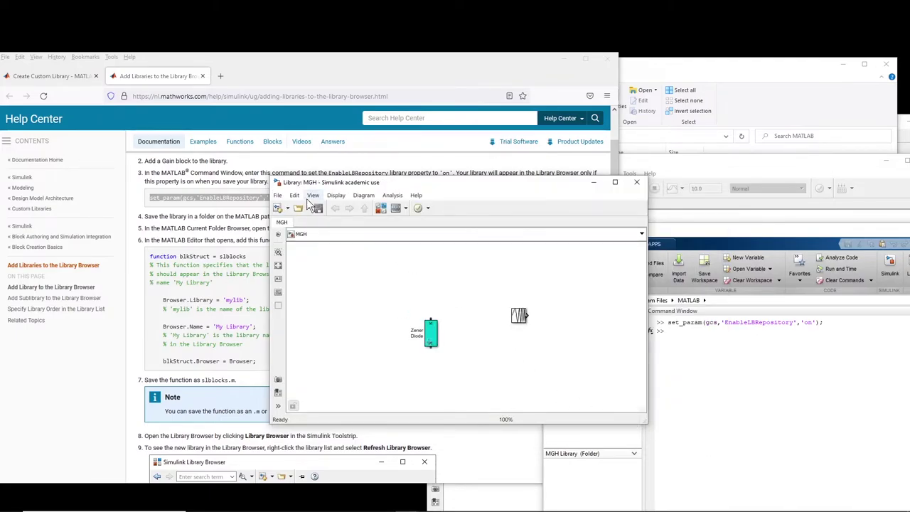
Refresh the Library Browser and open My Library, showing the Chirp Signal and Zener Diode blocks
click(382, 209)
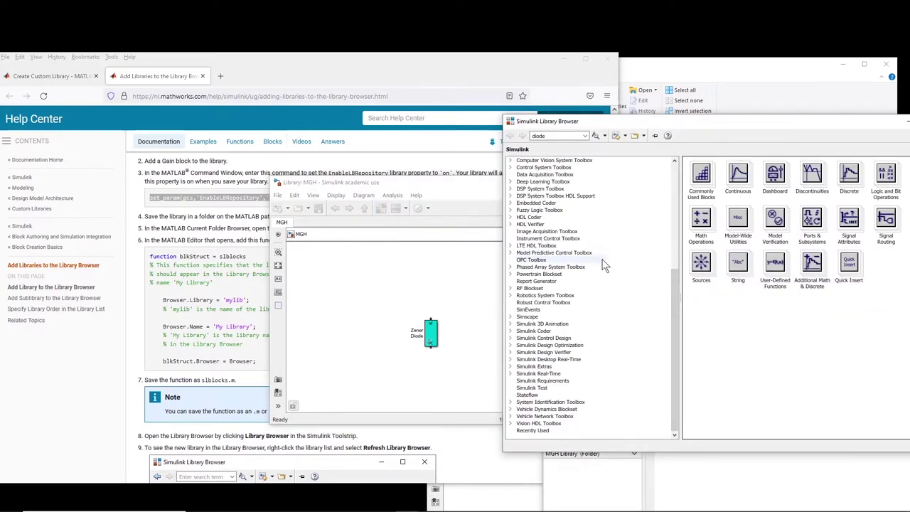
right_click(621, 213)
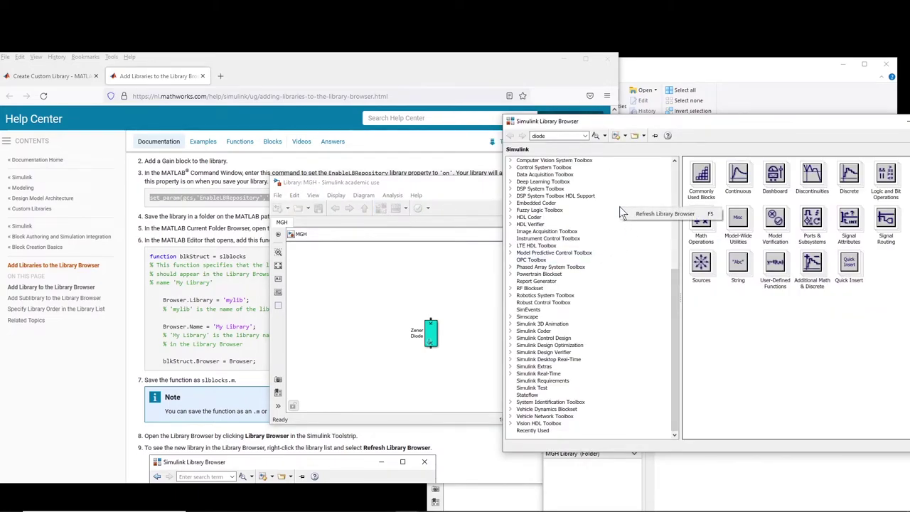
click(648, 215)
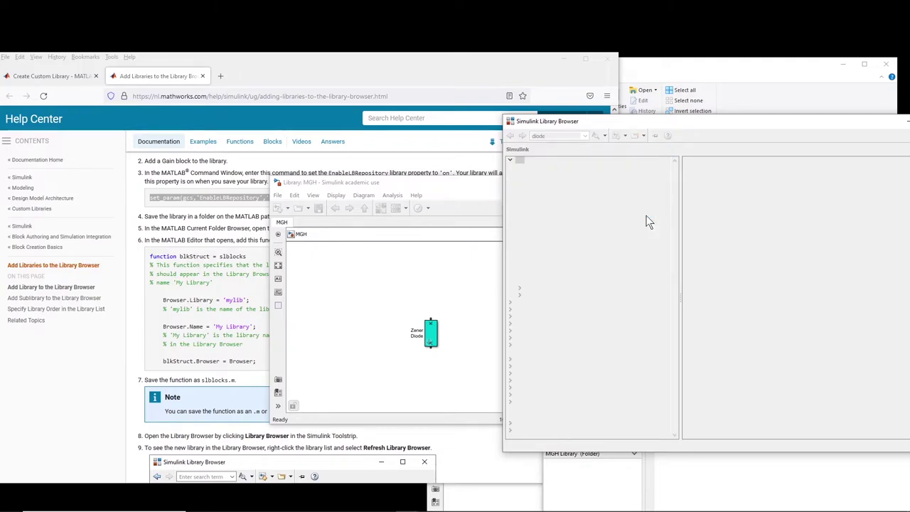
drag(675, 190, 677, 261)
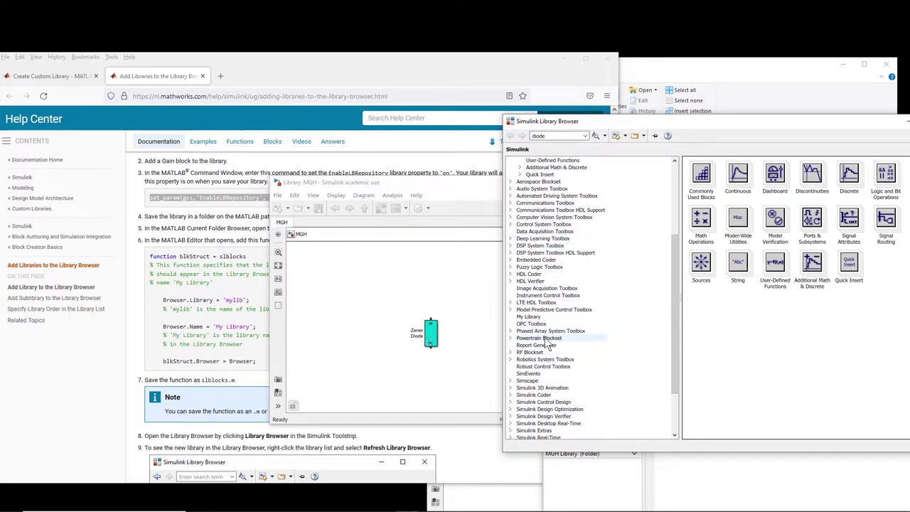
click(530, 317)
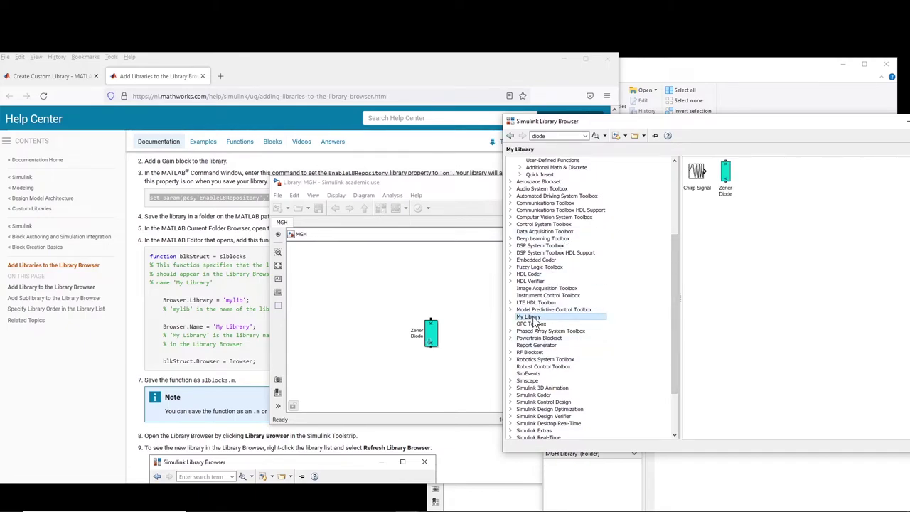
click(755, 187)
drag(697, 171, 349, 342)
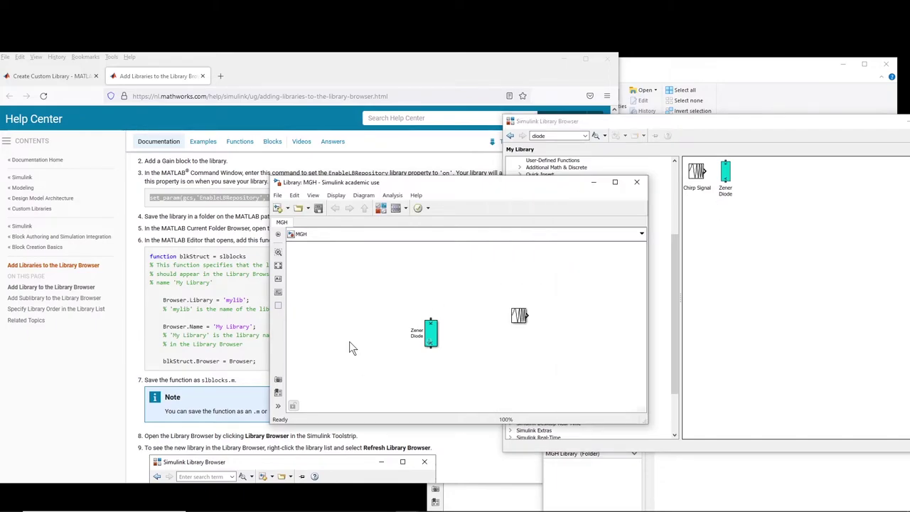
click(828, 305)
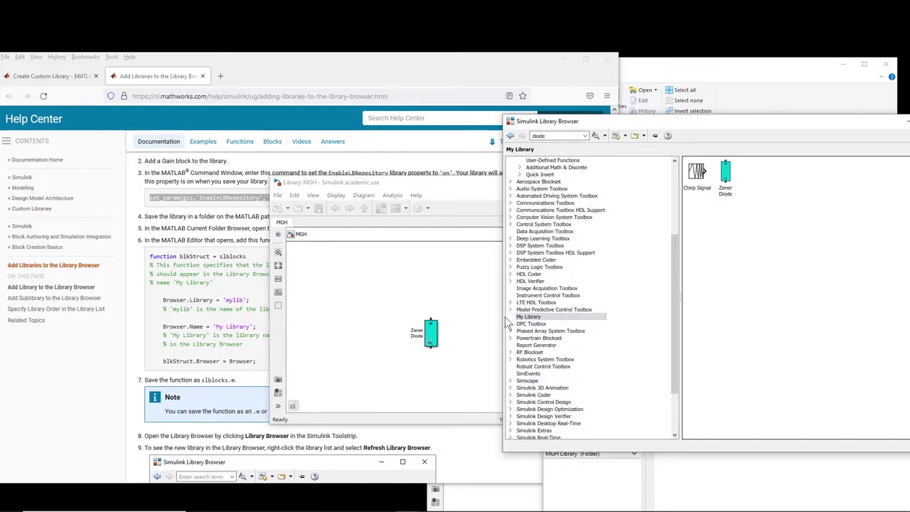
click(238, 325)
Highlight 'My Library' and 'mylib' in the help example code, then return to the MGH library window
drag(238, 325, 214, 325)
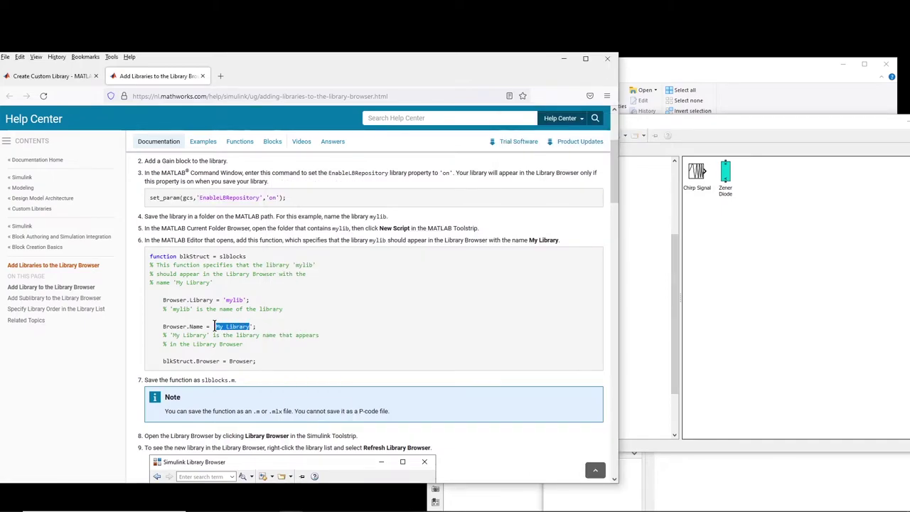
drag(244, 300, 225, 300)
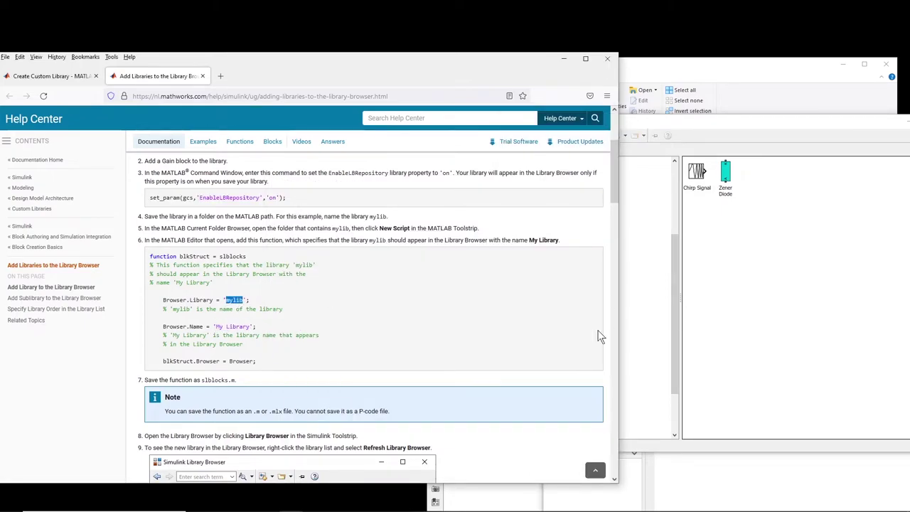
click(685, 142)
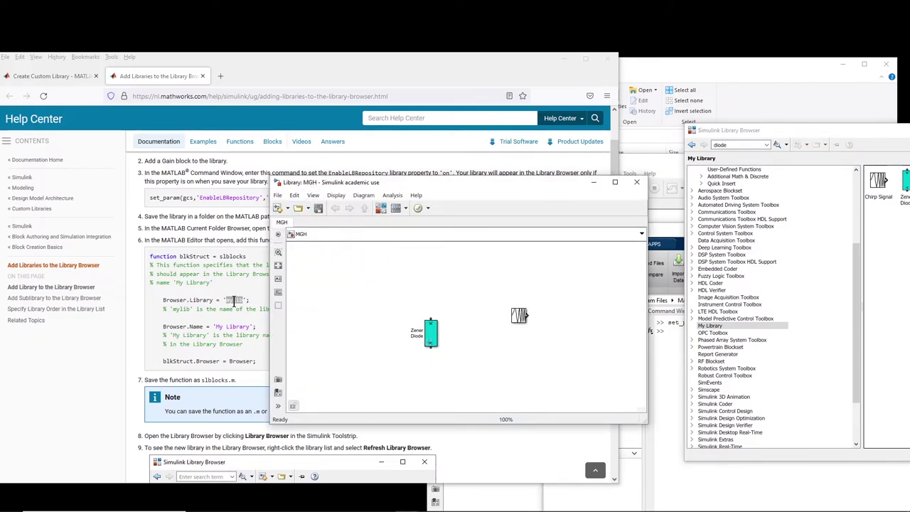
Create a new blank Simulink model and move it toward the centre of the screen
click(560, 262)
click(575, 262)
click(559, 262)
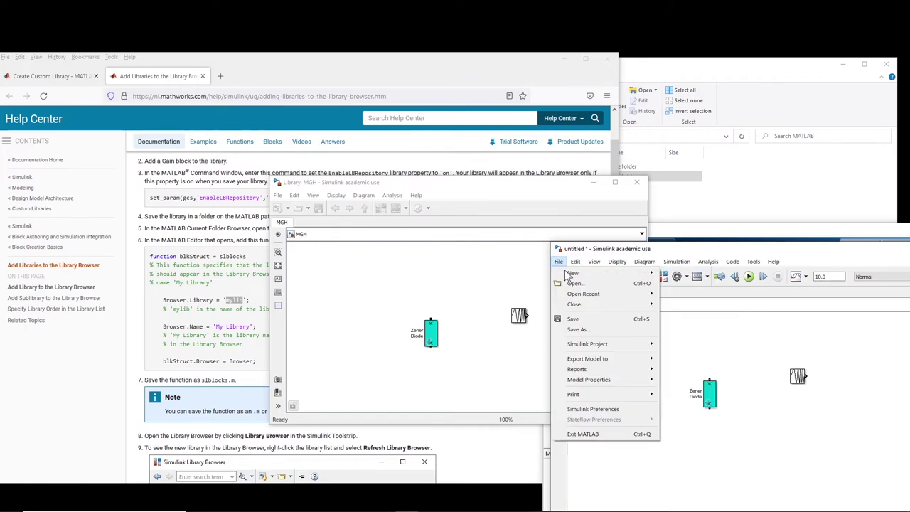
mouse_move(626, 273)
click(687, 280)
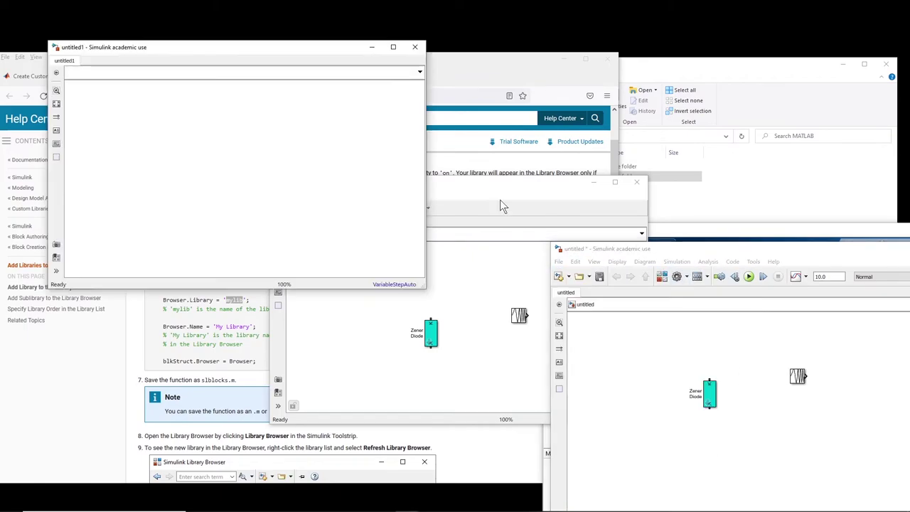
drag(135, 44, 337, 151)
Drag the Zener Diode and Chirp Signal blocks from My Library into the new model
click(358, 182)
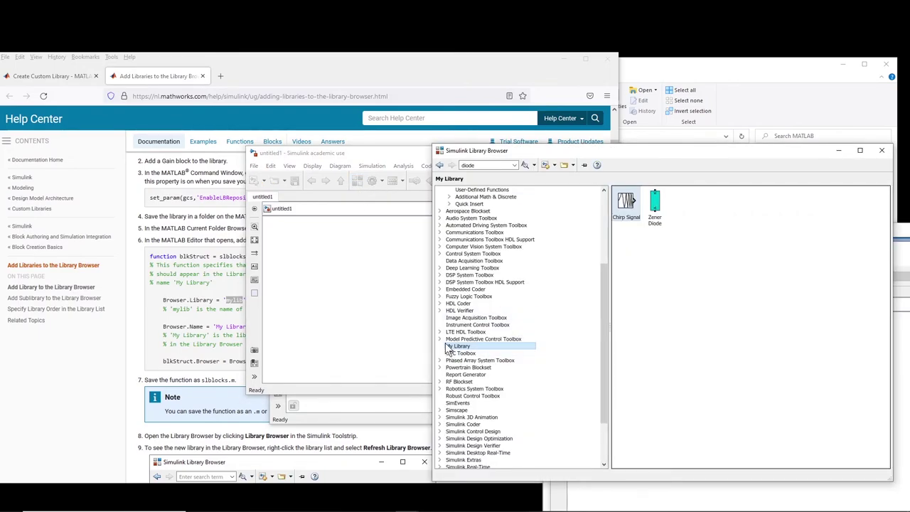
drag(681, 148, 816, 150)
drag(790, 203, 387, 264)
drag(442, 311, 442, 311)
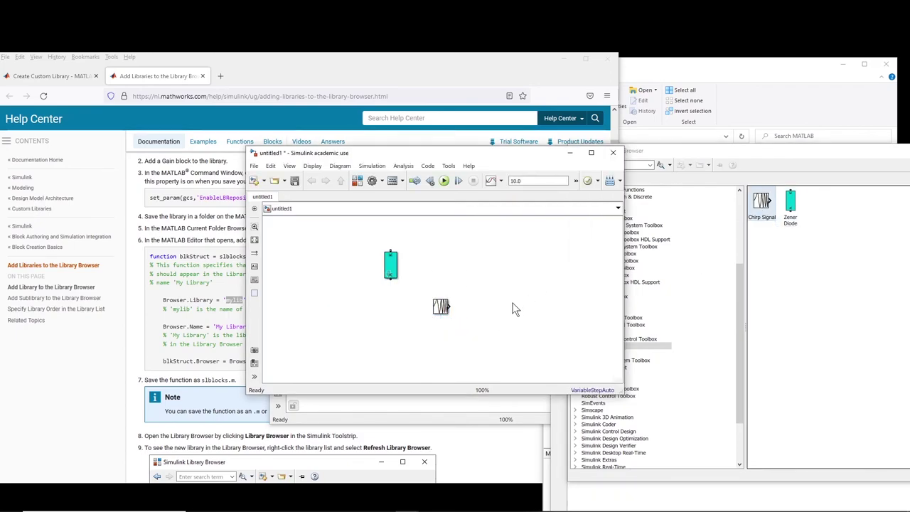